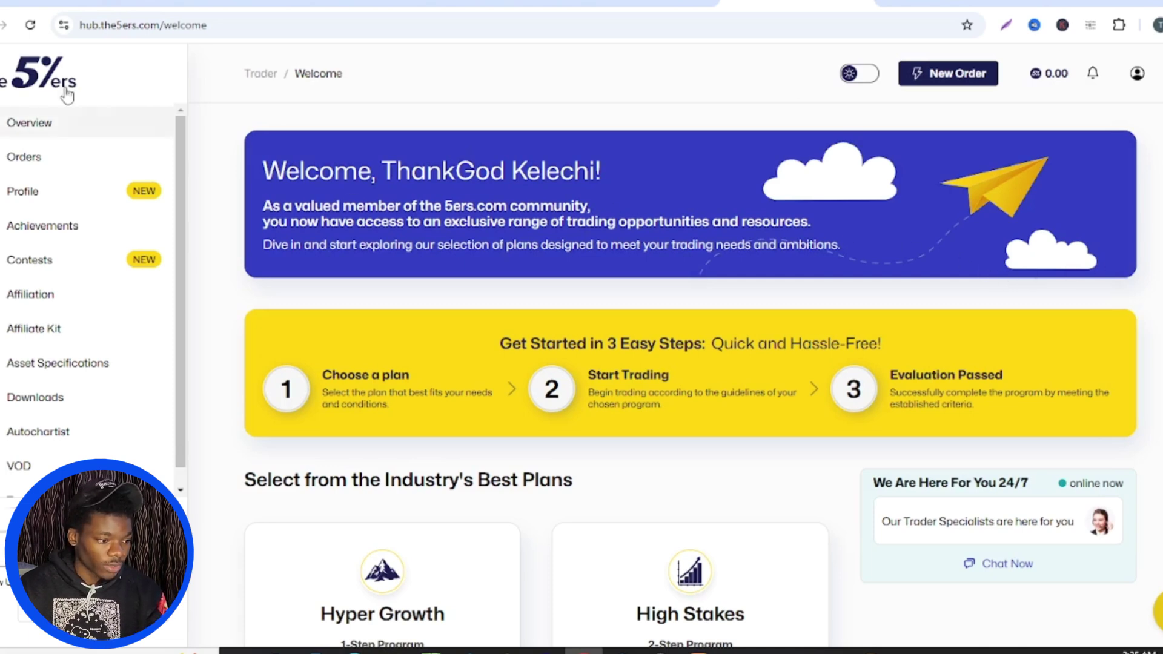
From the account overview, select the High Stakes 2-step program
click(63, 123)
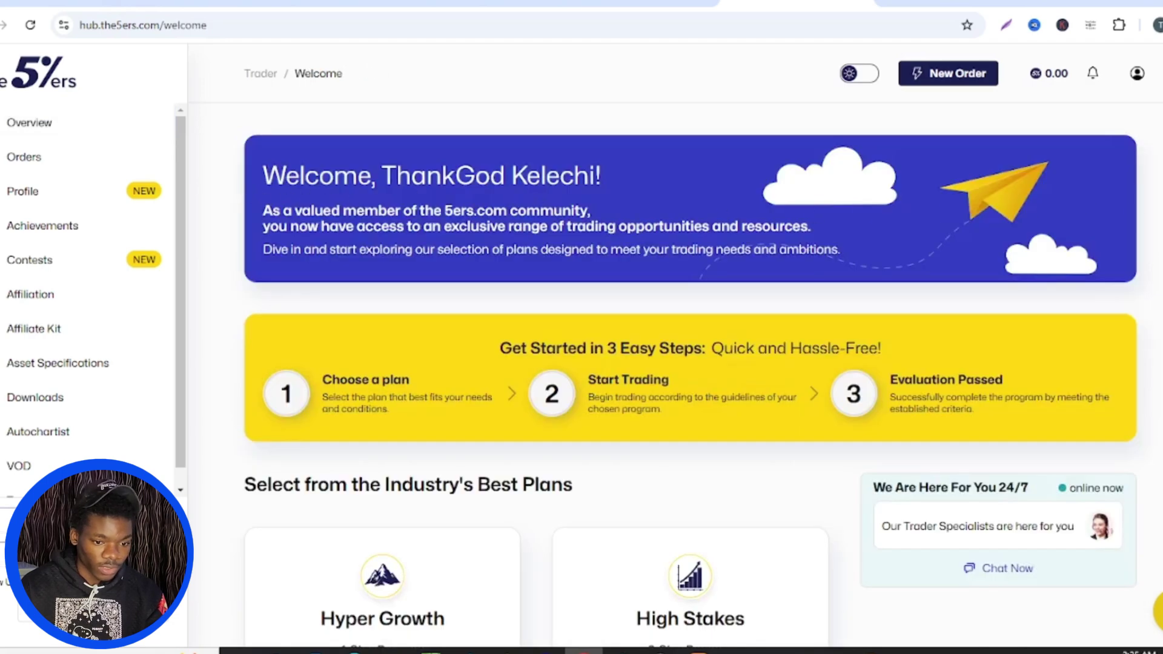
scroll(690, 375, down, 3)
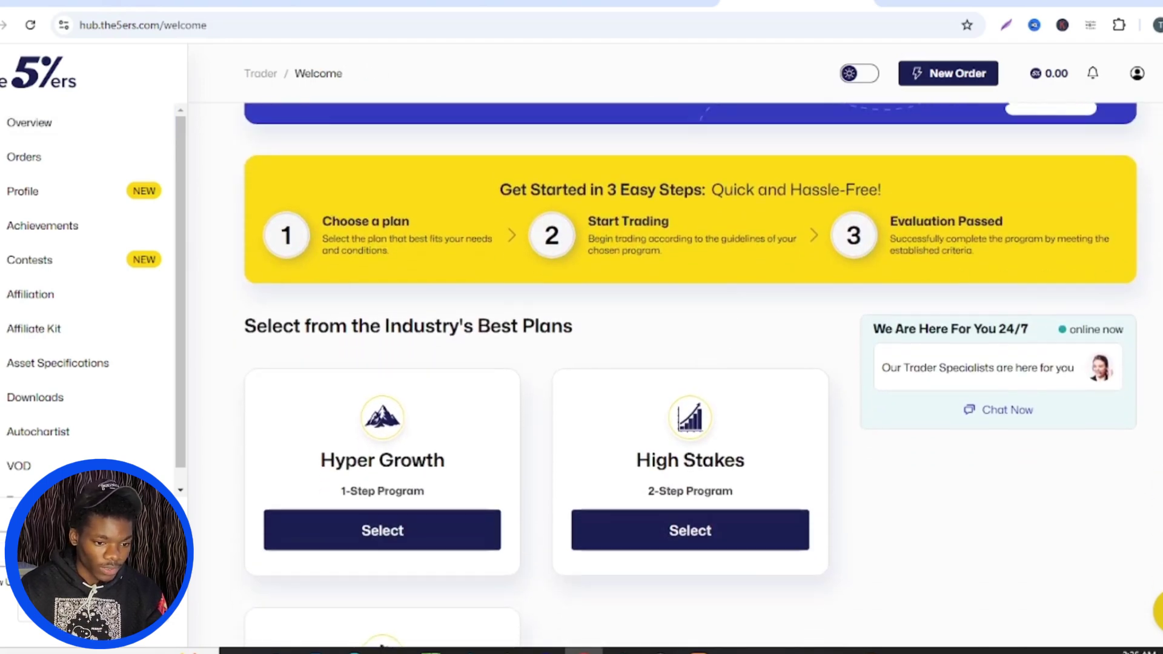
scroll(691, 375, down, 2)
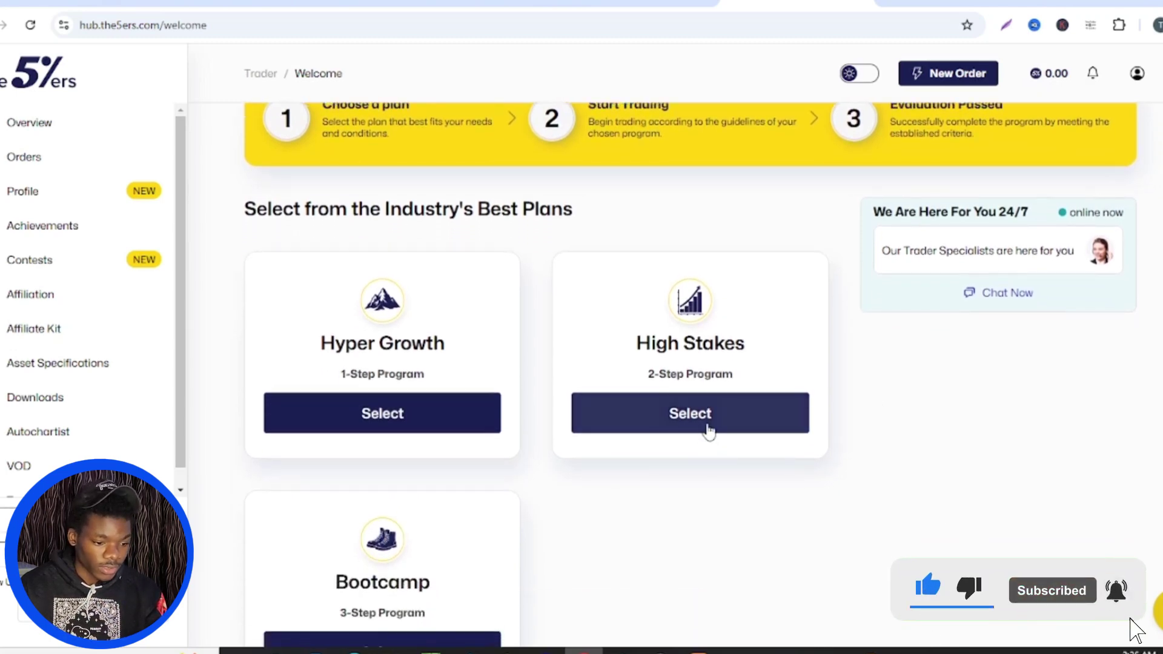
click(710, 430)
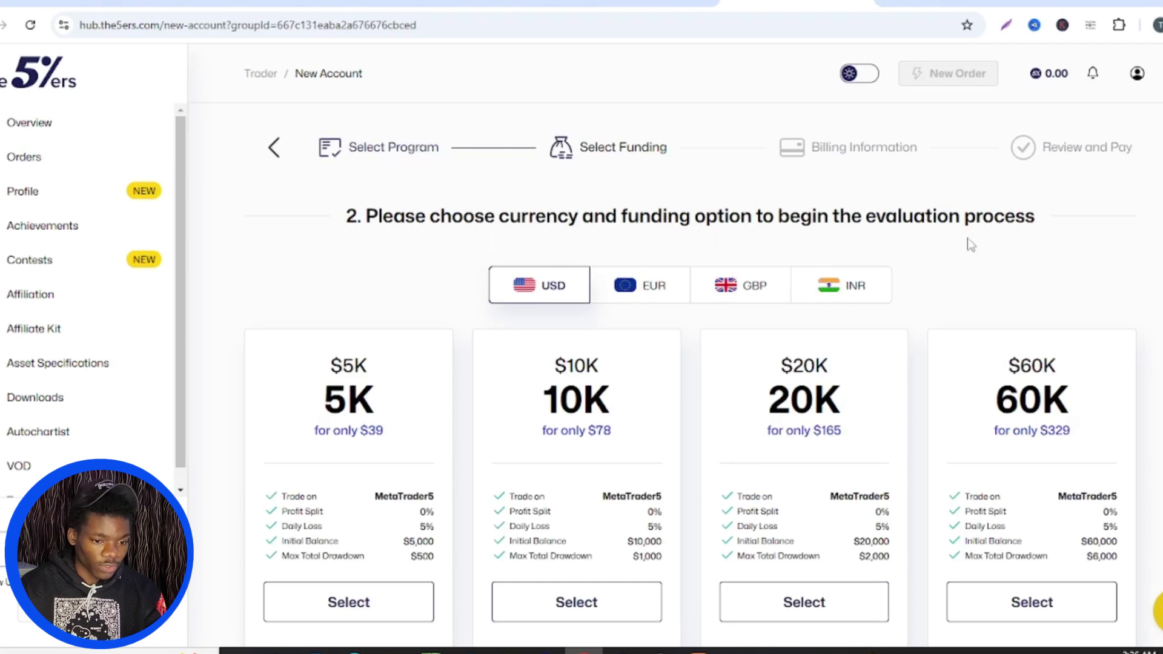
Pick the $5K funding option priced at $39 in USD
scroll(444, 190, down, 2)
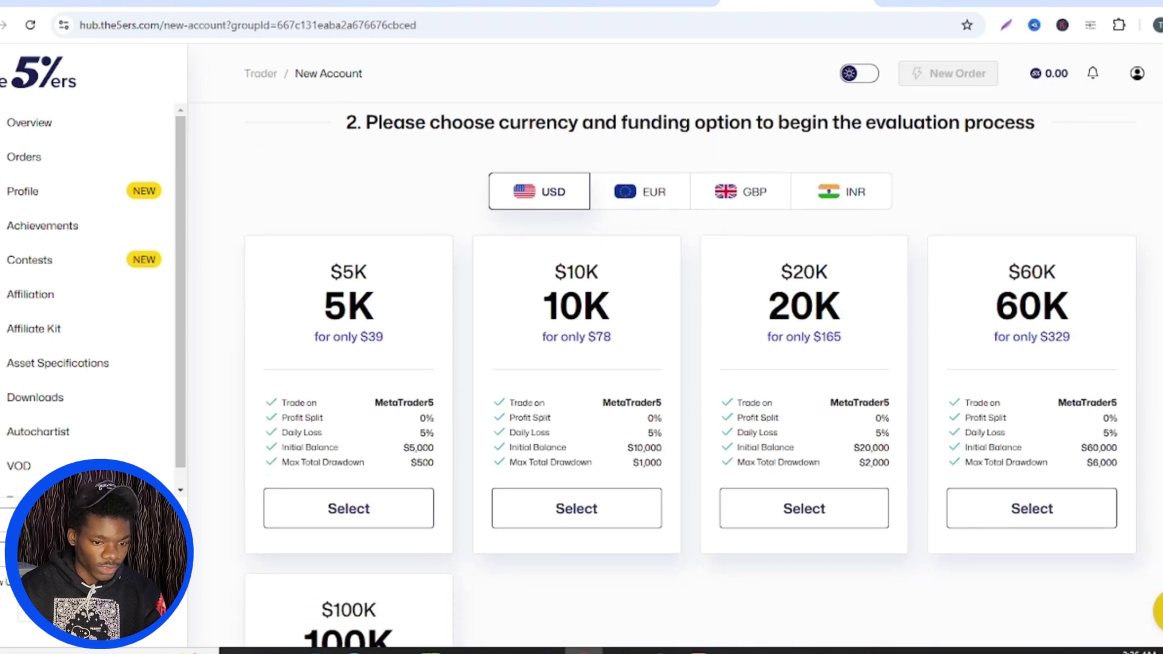
scroll(692, 375, down, 2)
scroll(693, 376, down, 3)
scroll(692, 376, up, 3)
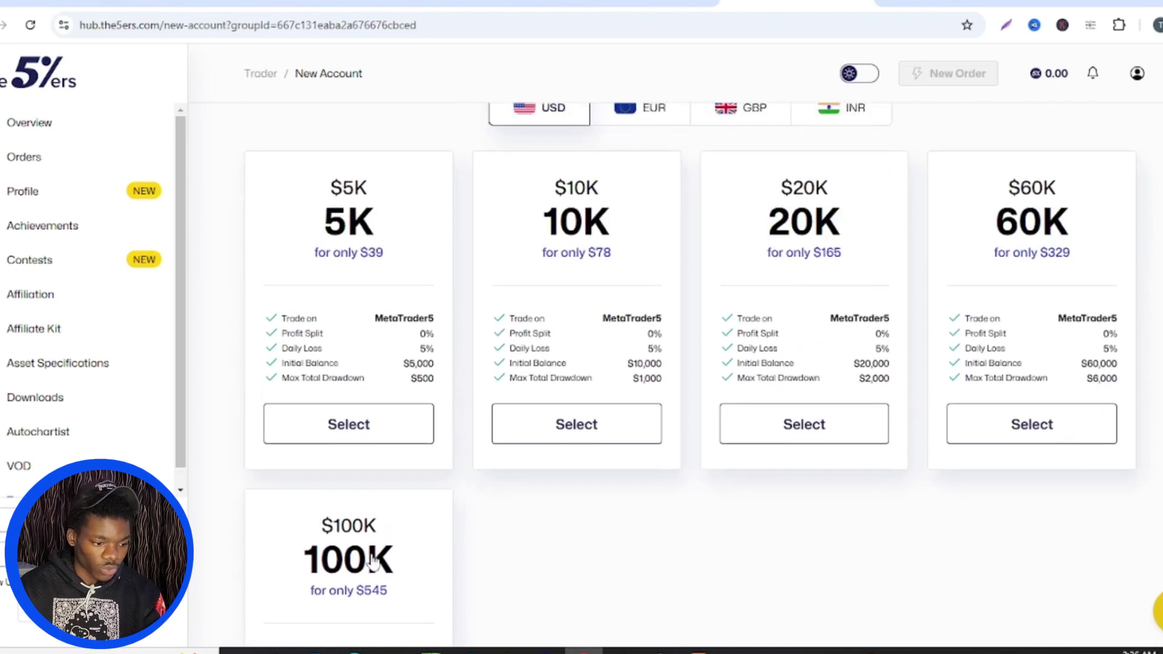
click(333, 427)
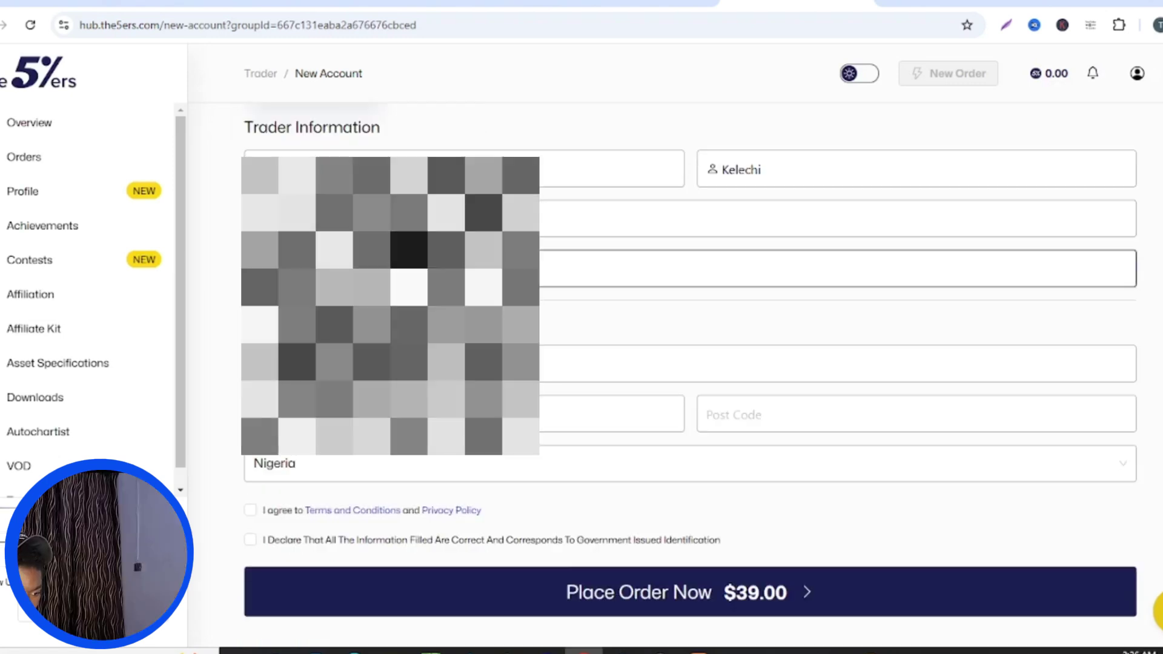
Fill in the Post Code field on the billing form
click(612, 359)
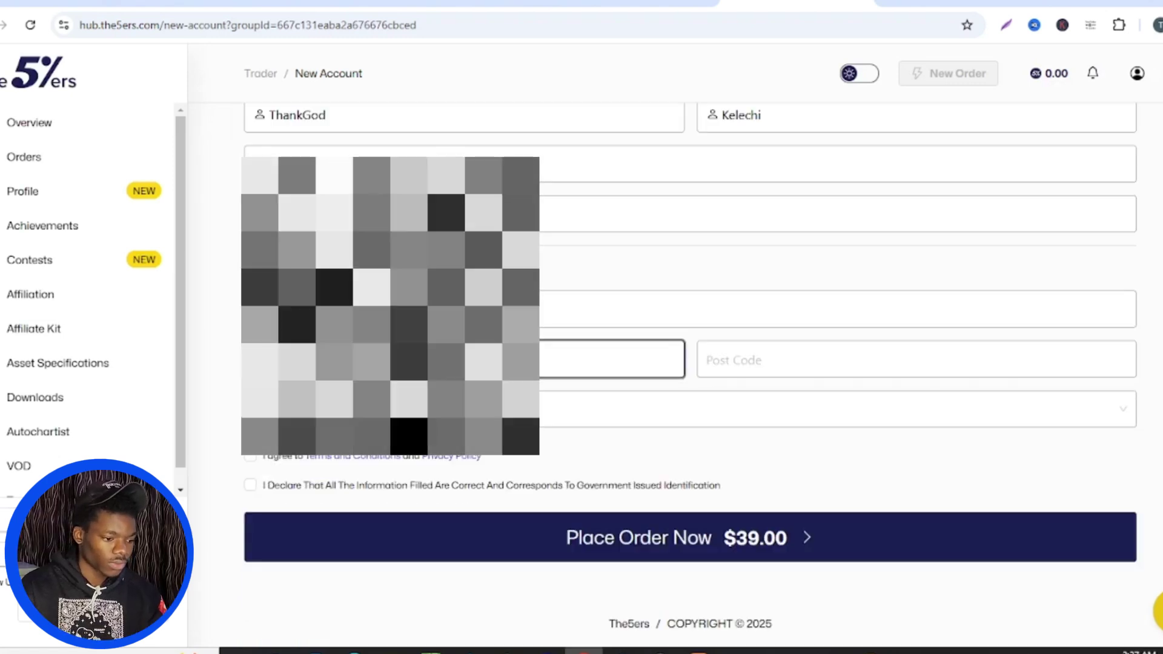
click(782, 361)
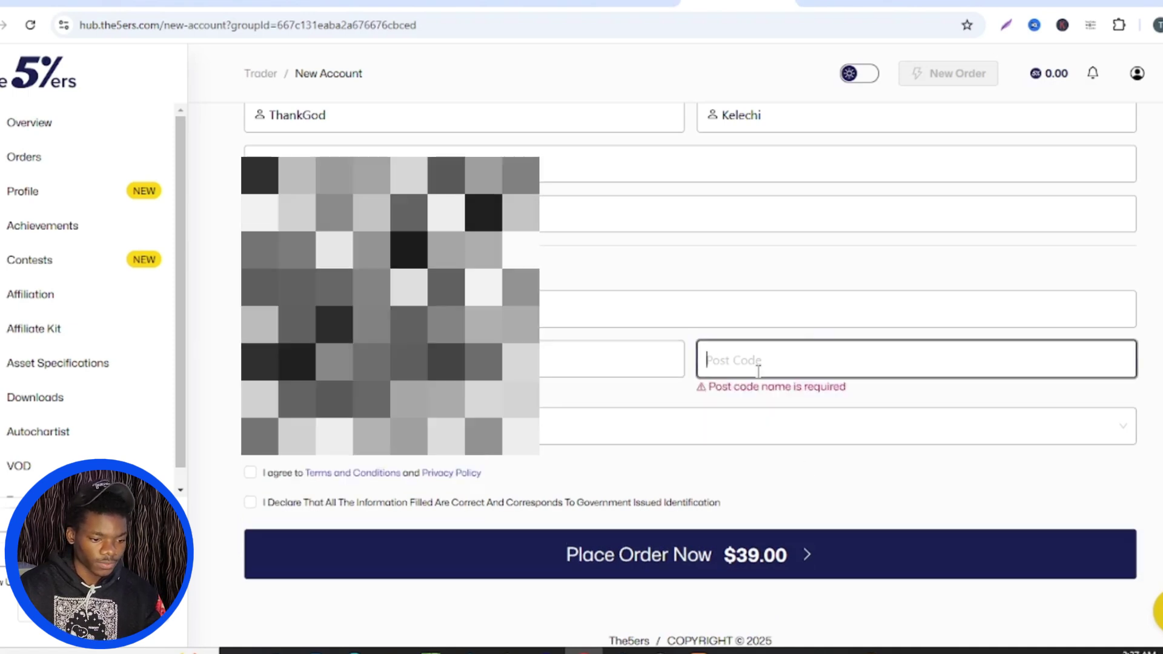
right_click(757, 364)
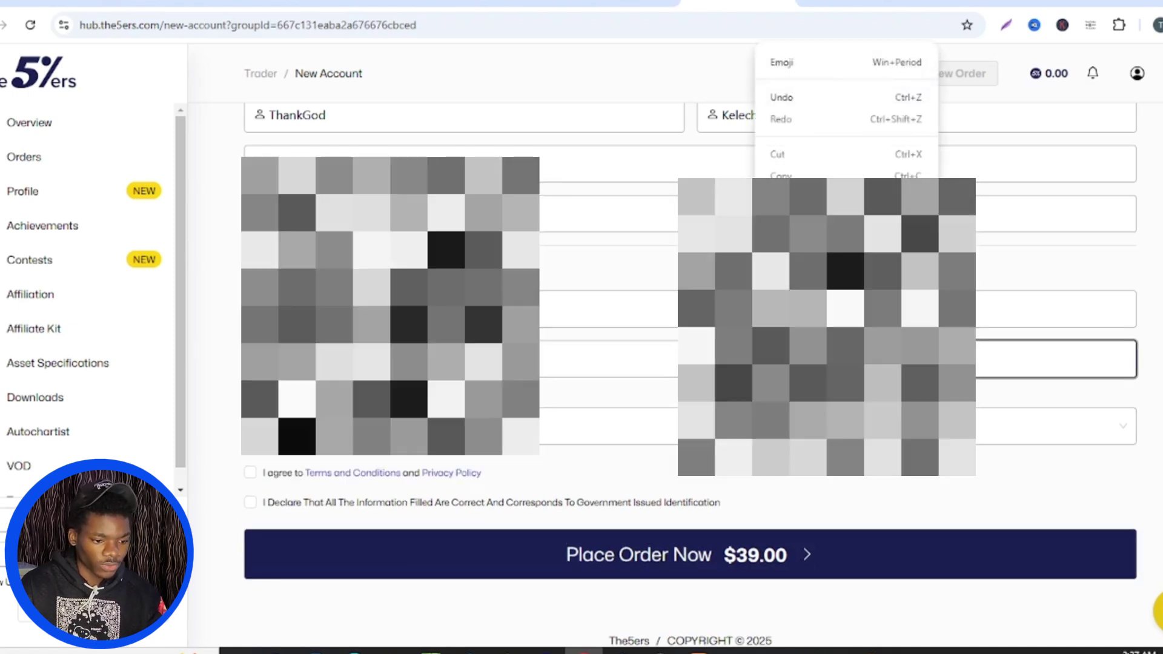
click(1158, 315)
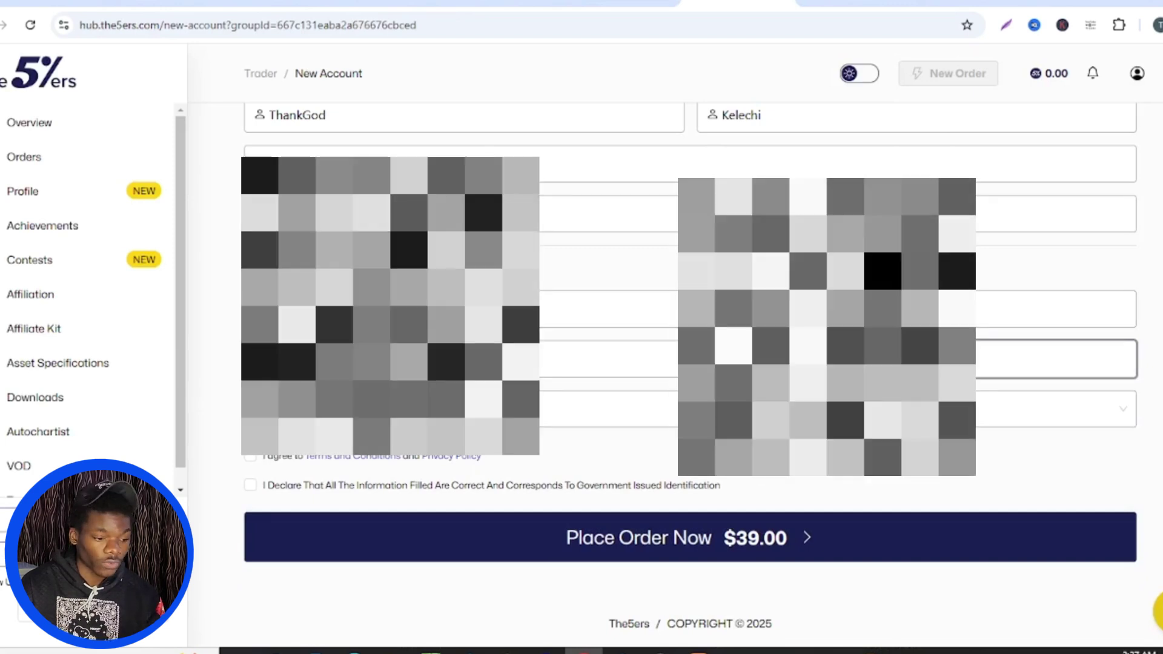
Accept the Terms and Conditions and the billing declaration, then place the $39.00 order
click(255, 465)
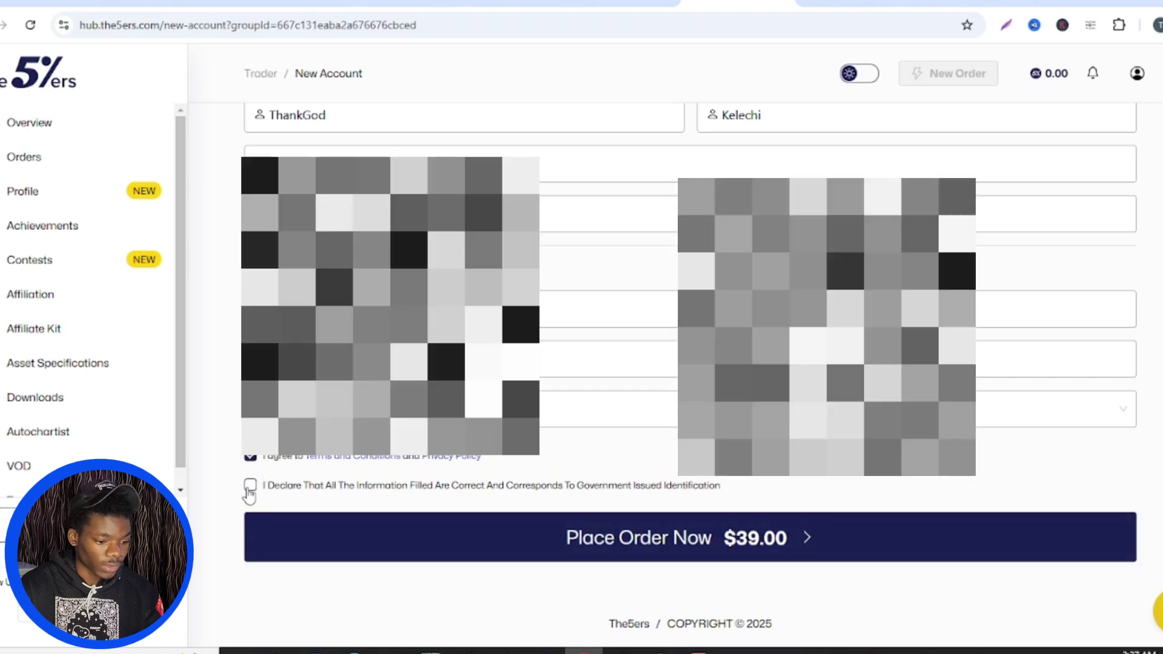
click(249, 486)
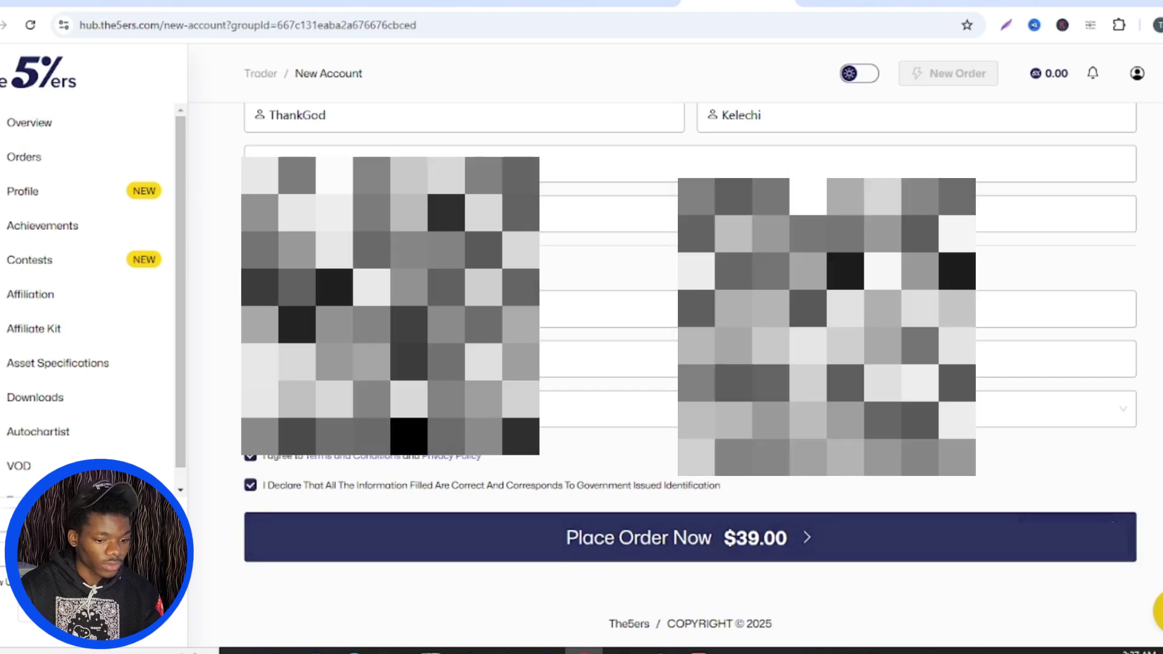
scroll(691, 364, up, 5)
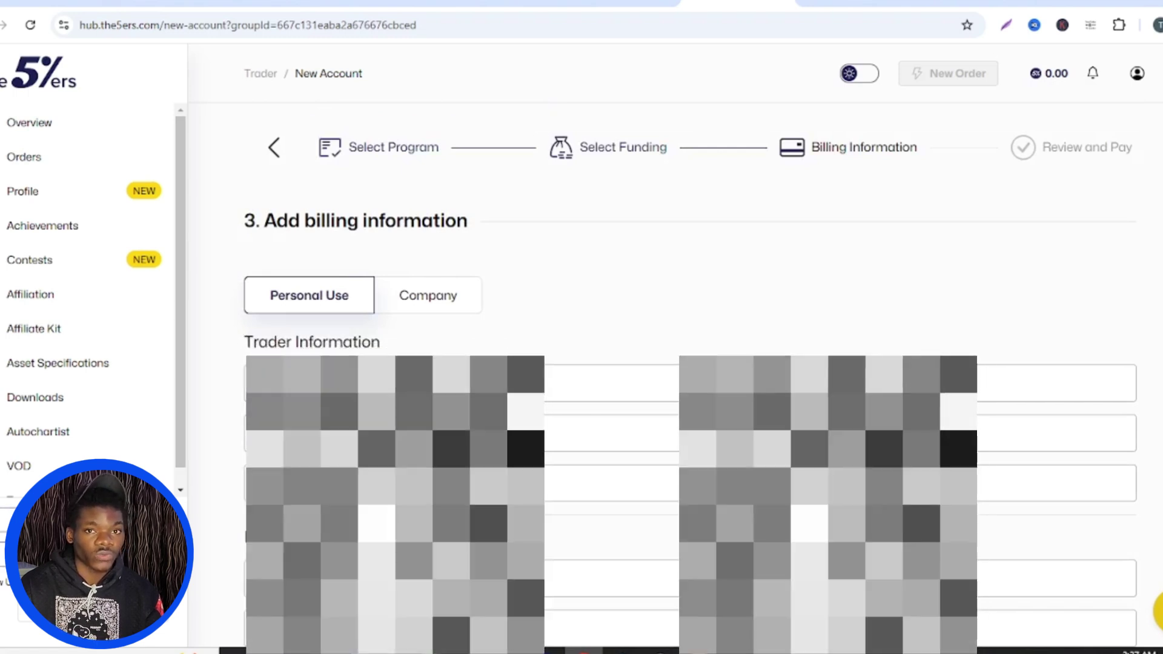
scroll(691, 363, down, 3)
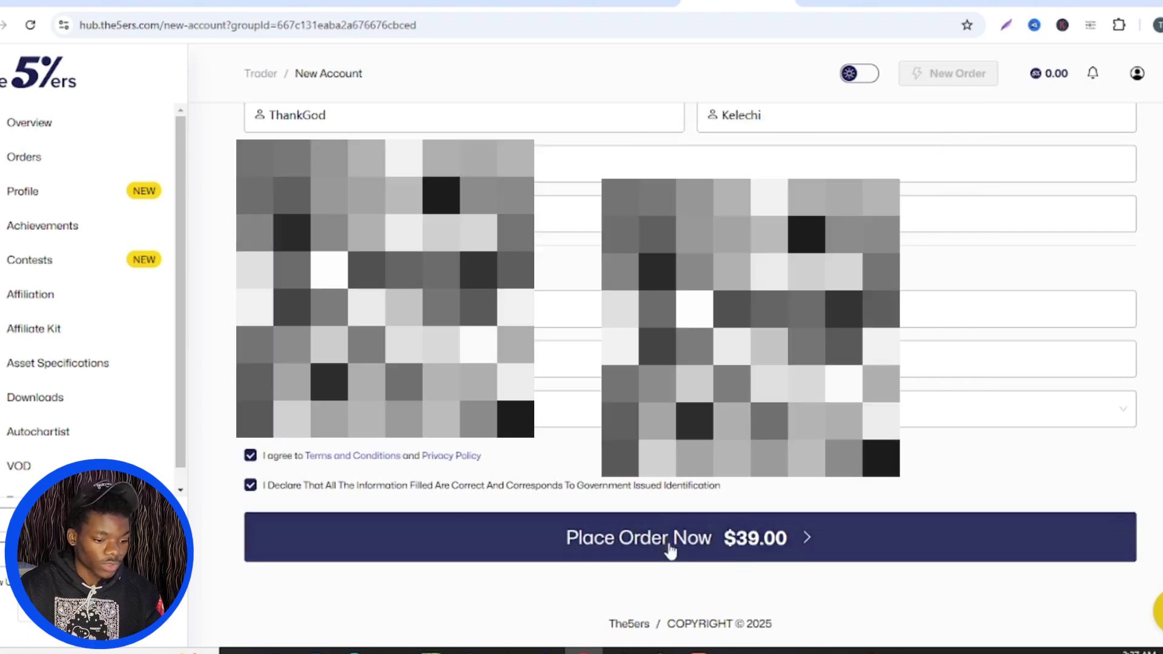
click(671, 542)
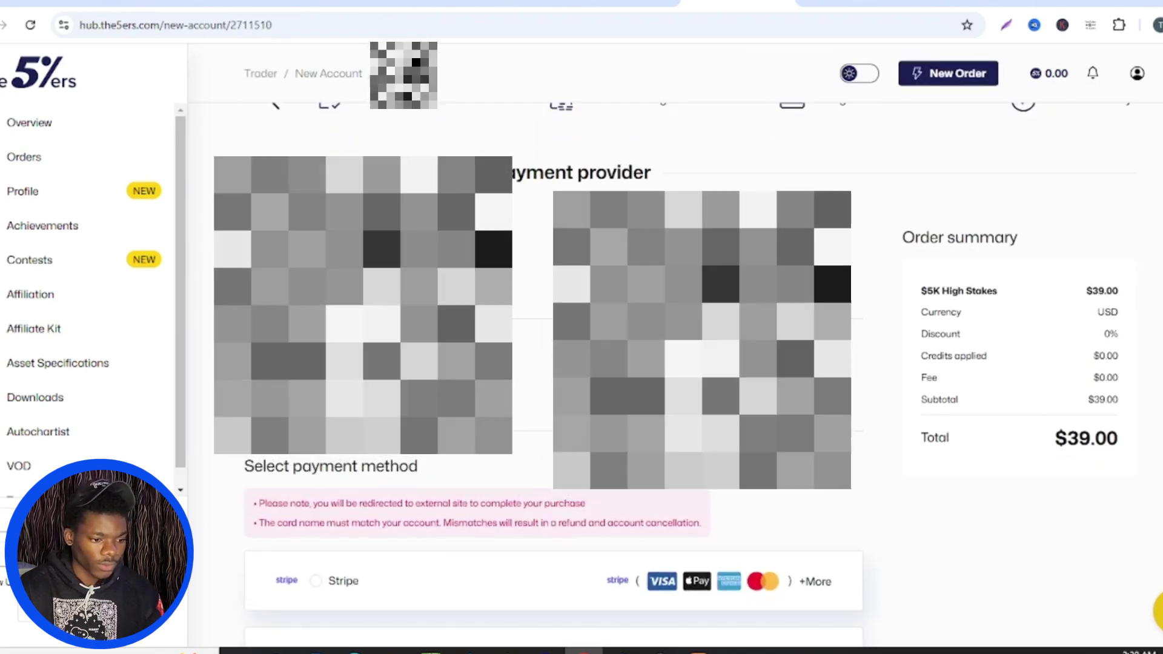
Choose Confirmo as the payment method and purchase the $39.00 order
scroll(545, 363, down, 2)
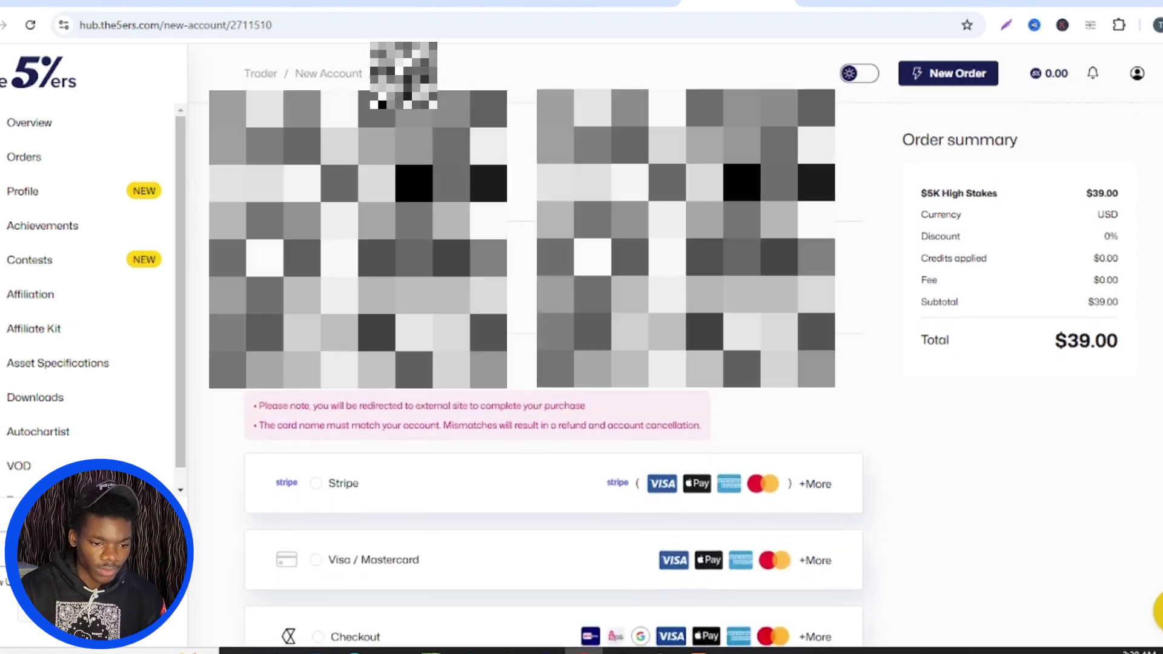
scroll(545, 363, down, 3)
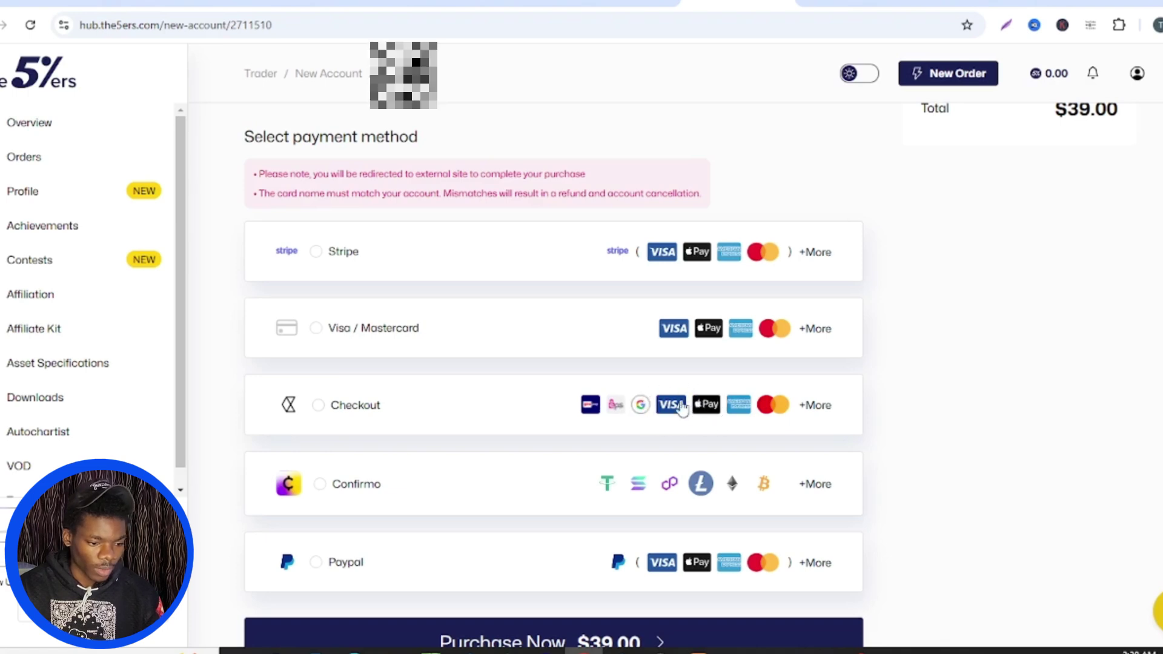
scroll(330, 476, down, 1)
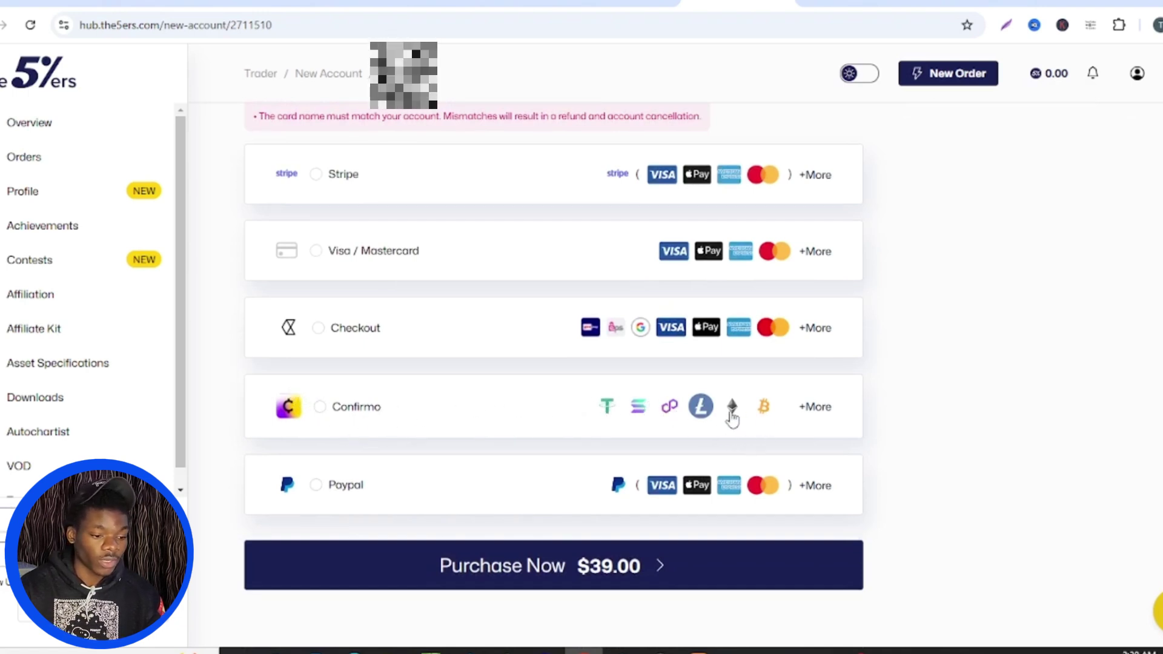
scroll(555, 376, down, 1)
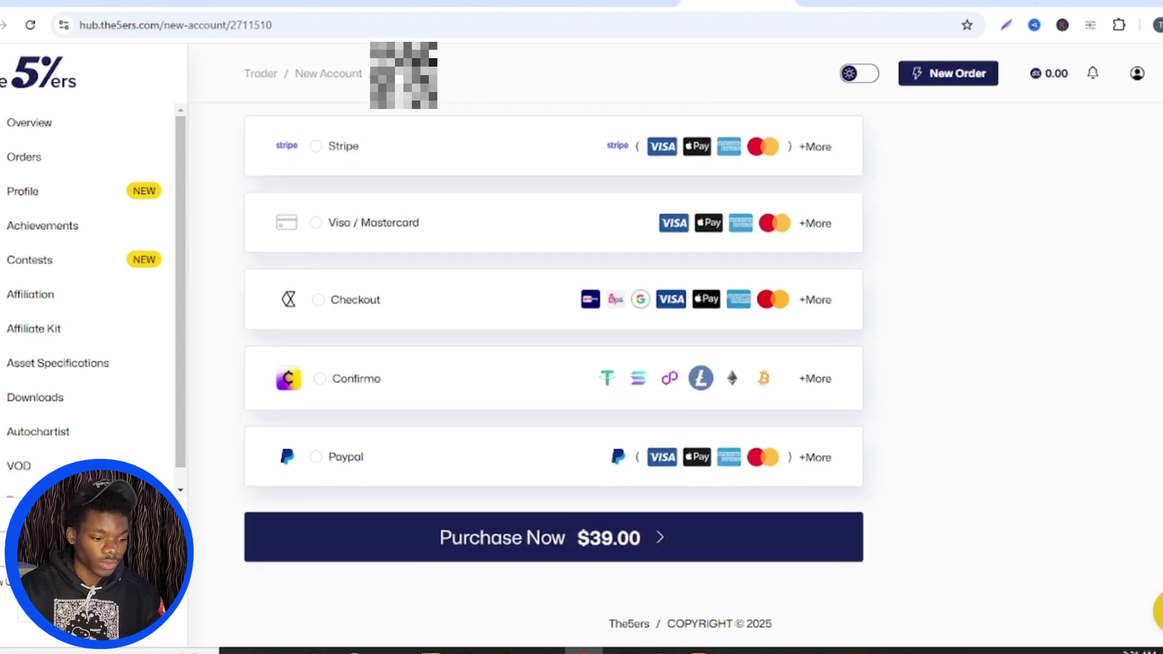
click(320, 379)
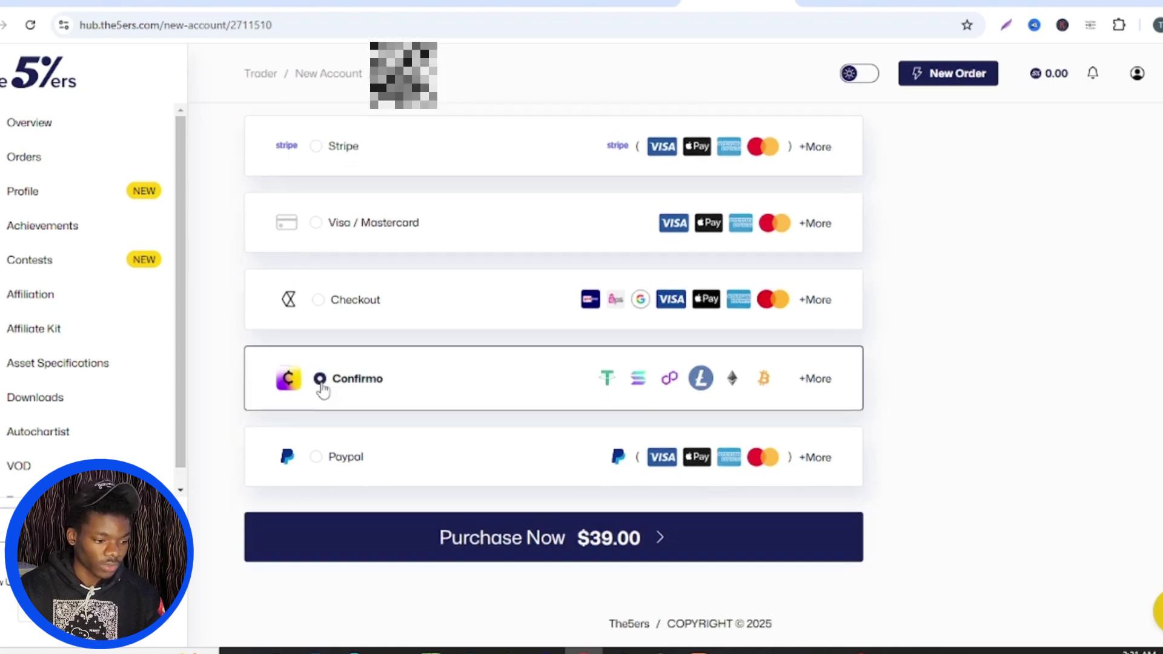
click(529, 545)
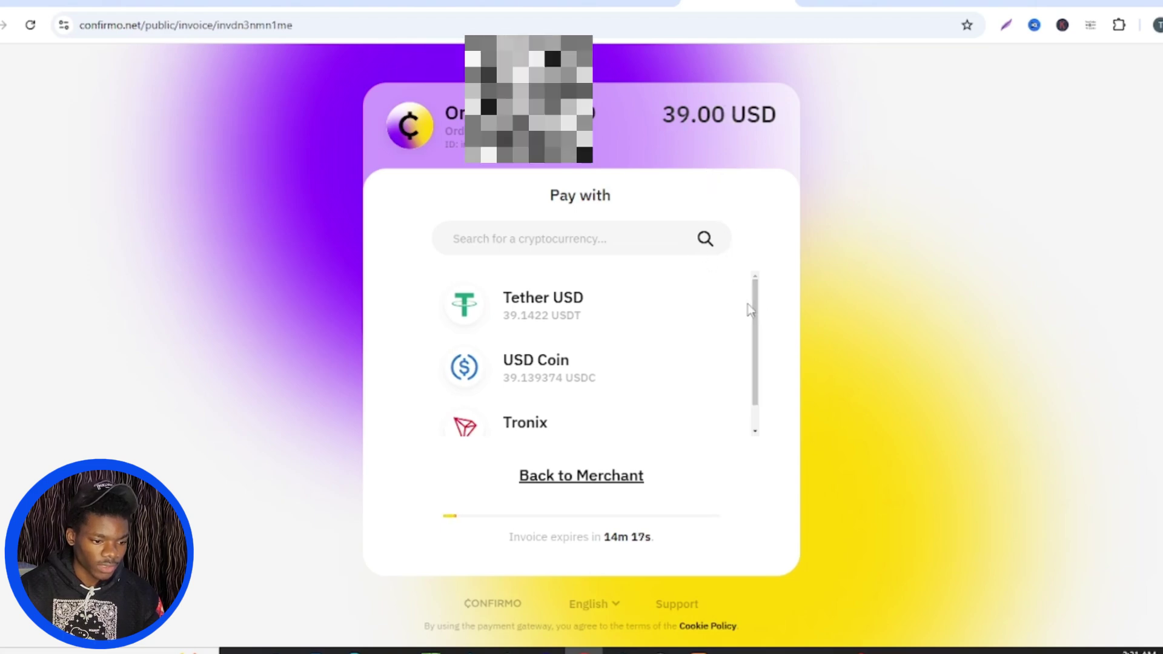
triple_click(757, 342)
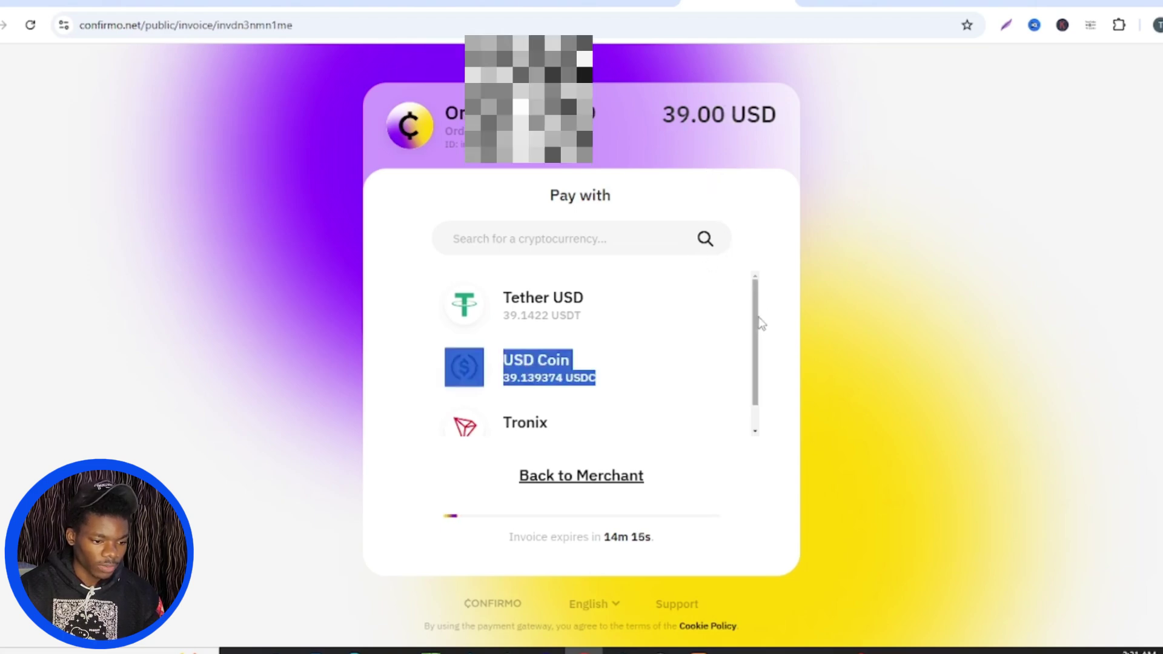
scroll(757, 339, down, 1)
drag(757, 339, 755, 293)
click(697, 303)
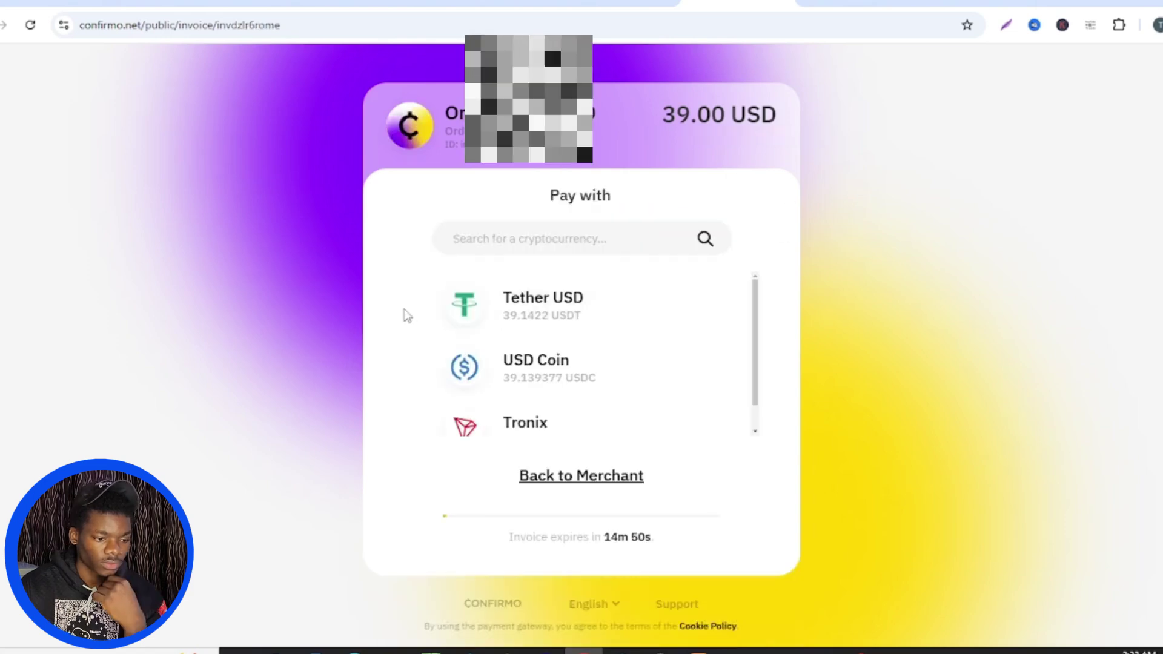
mouse_move(530, 325)
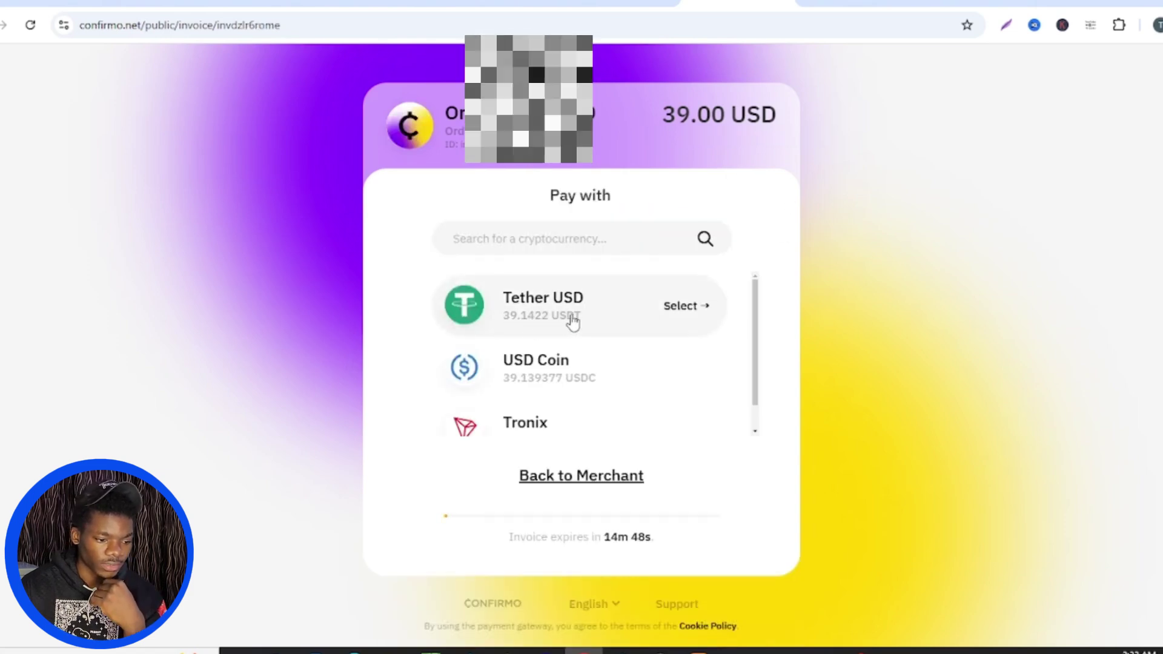
mouse_move(520, 384)
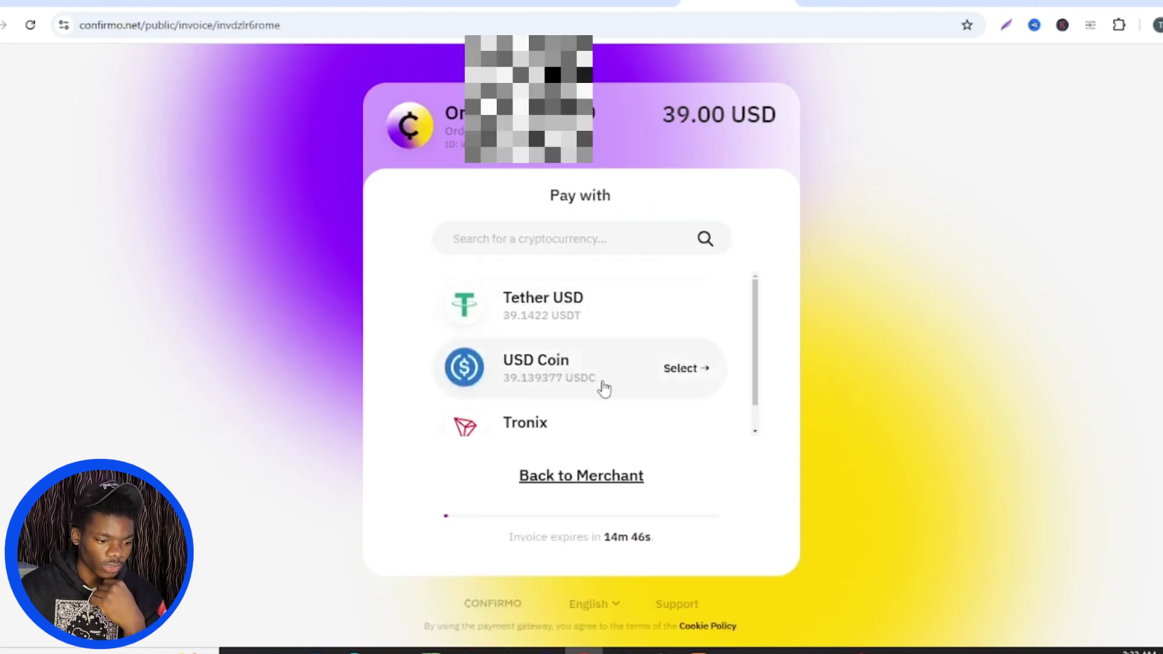
scroll(760, 369, down, 1)
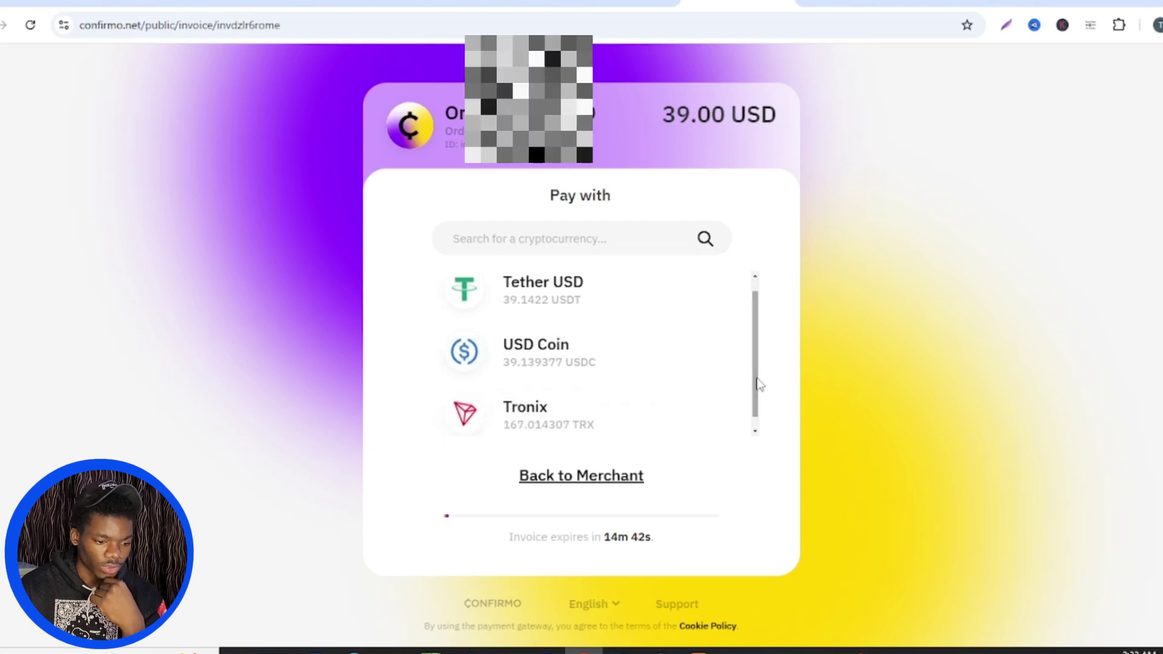
scroll(761, 366, up, 1)
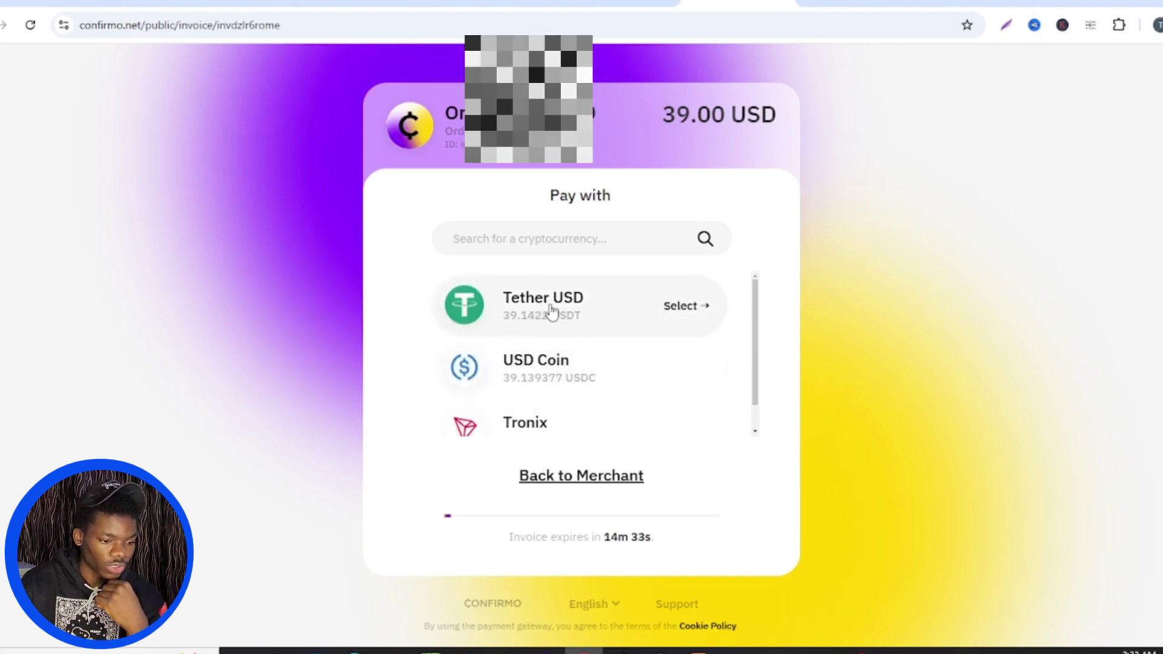
Pay in Tether USD over Arbitrum One and copy the 39.142111 USDT total
click(691, 321)
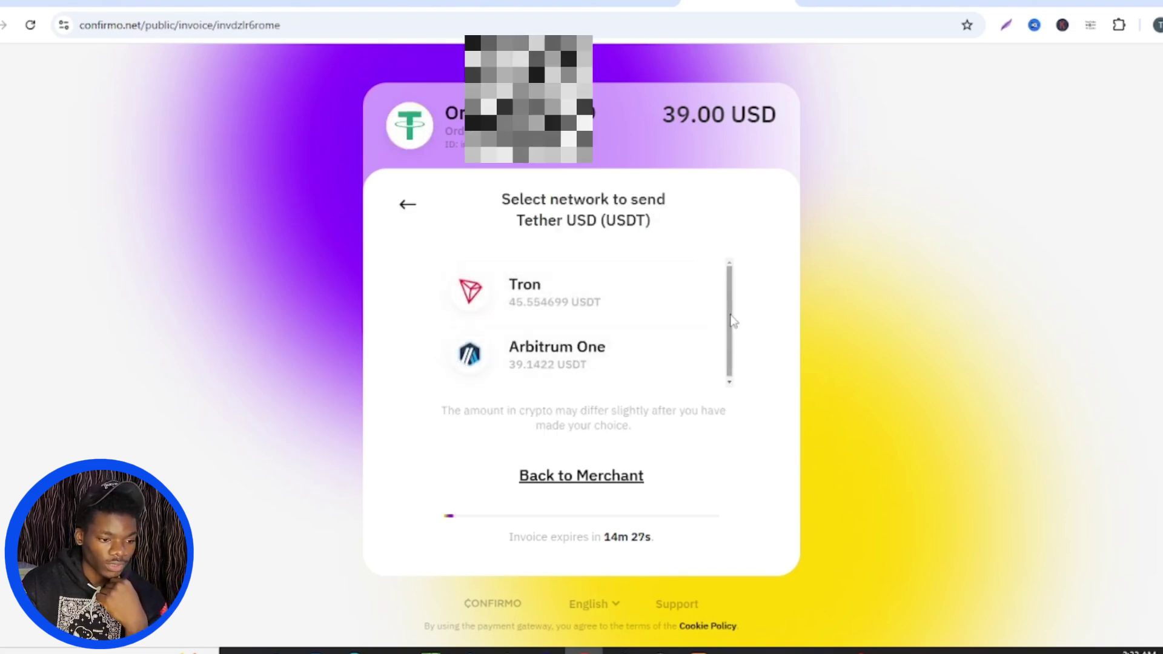
scroll(731, 320, down, 1)
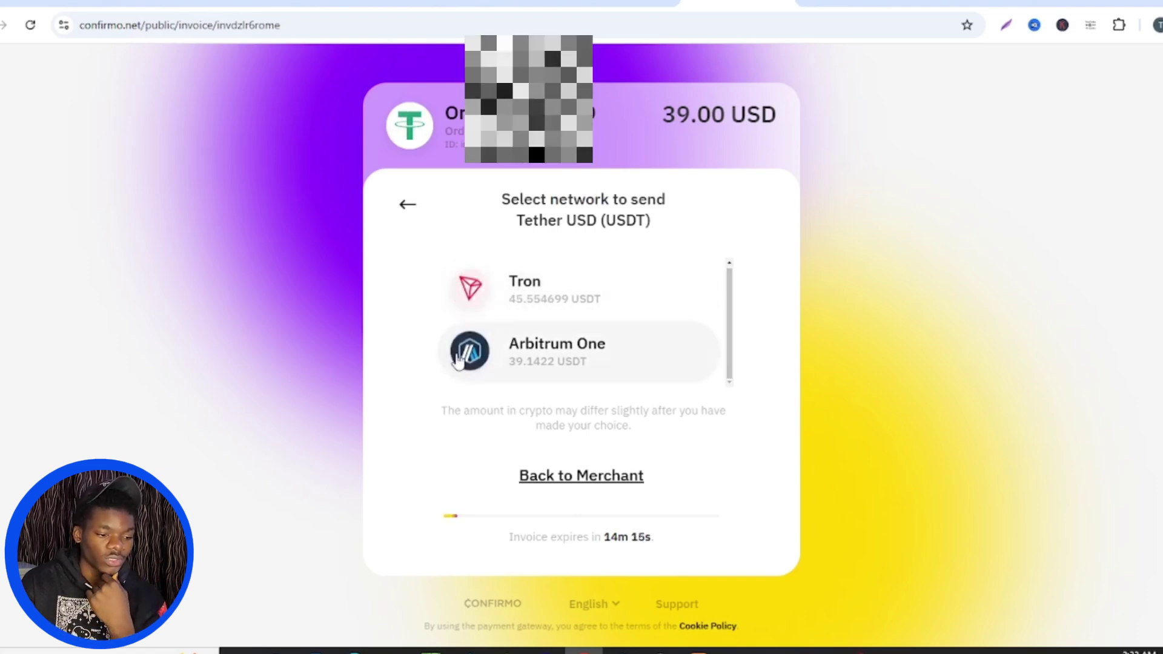
click(591, 357)
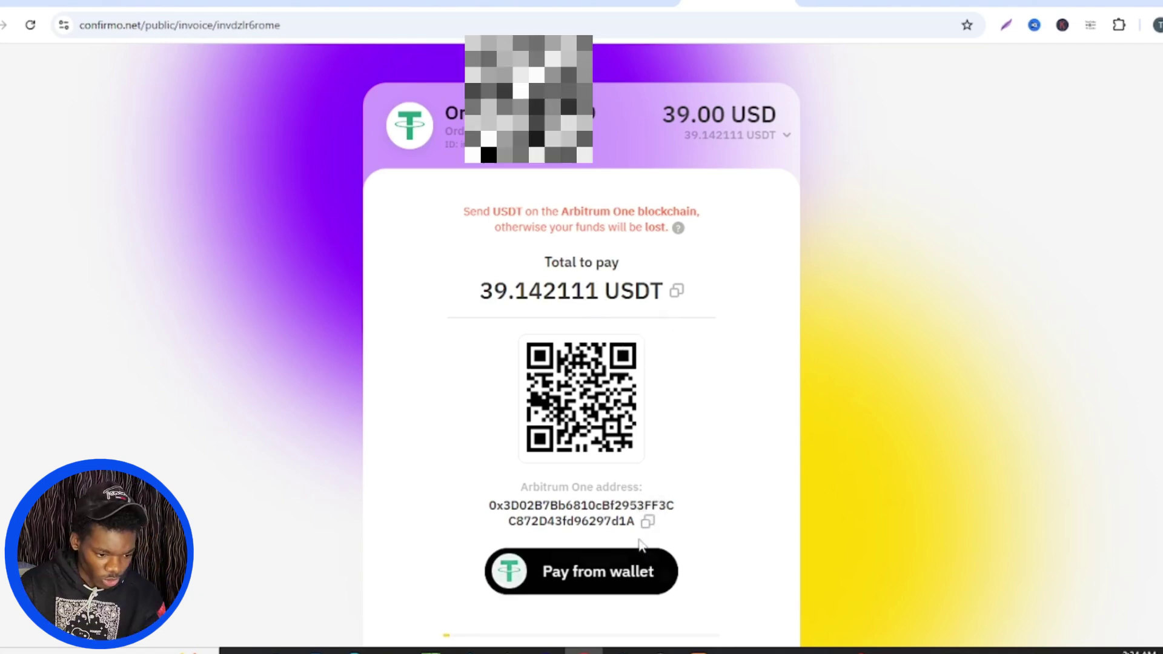
mouse_move(622, 651)
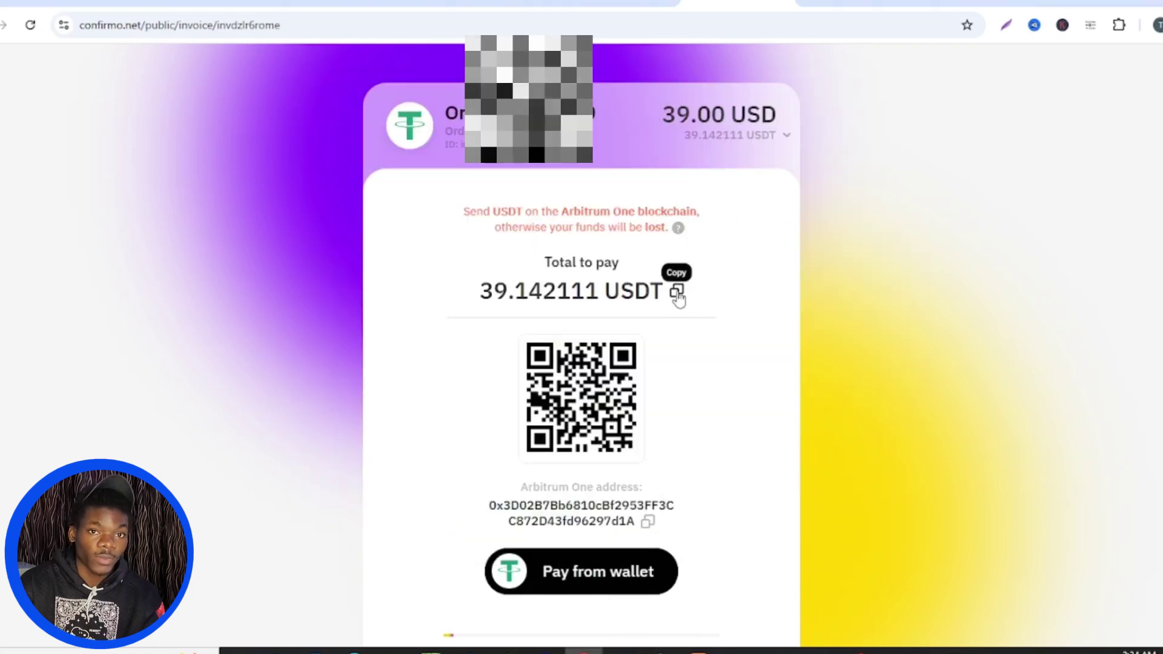
click(676, 292)
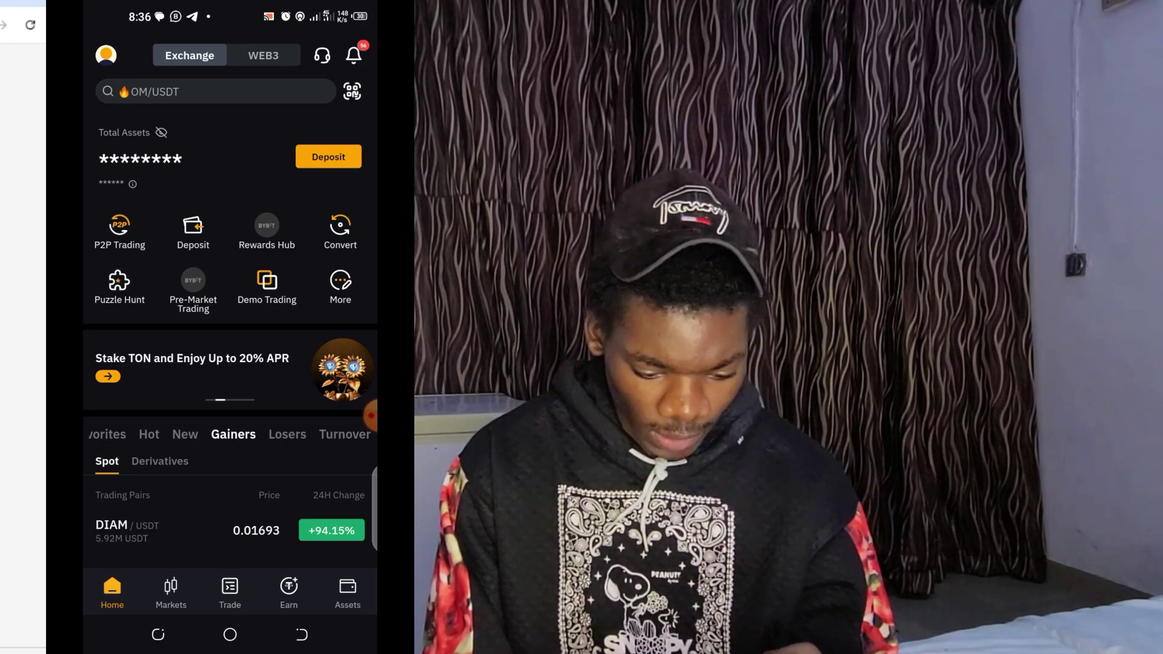
In Bybit Assets, open the Funding account to show the 42.9167 USDT balance
click(348, 592)
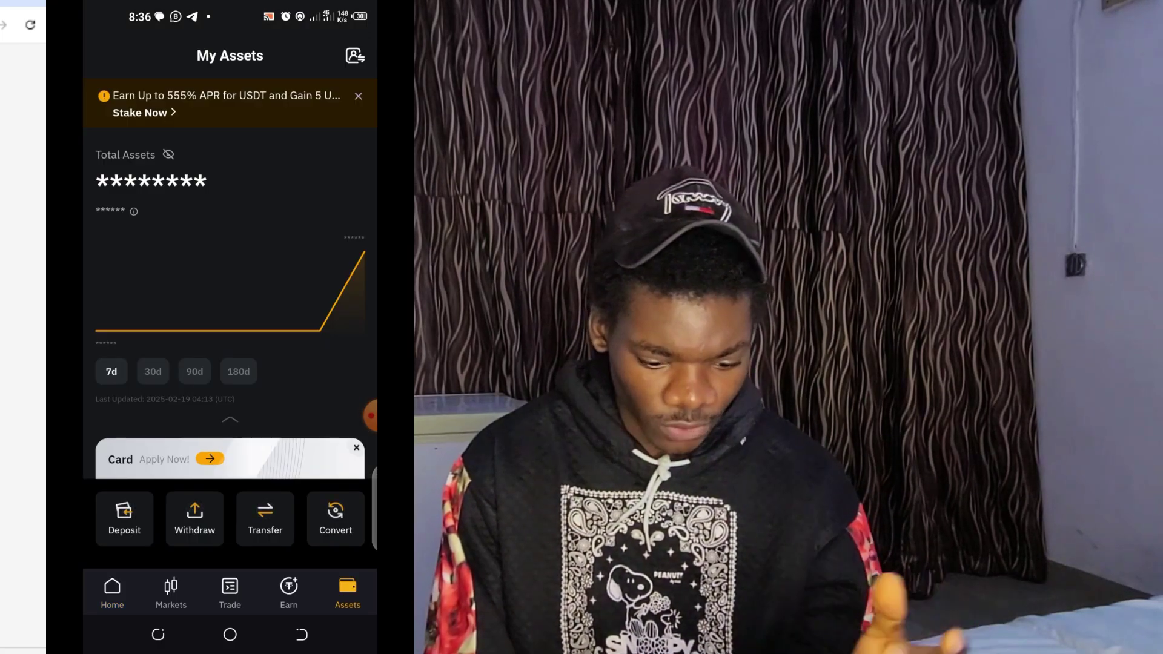
scroll(230, 364, down, 5)
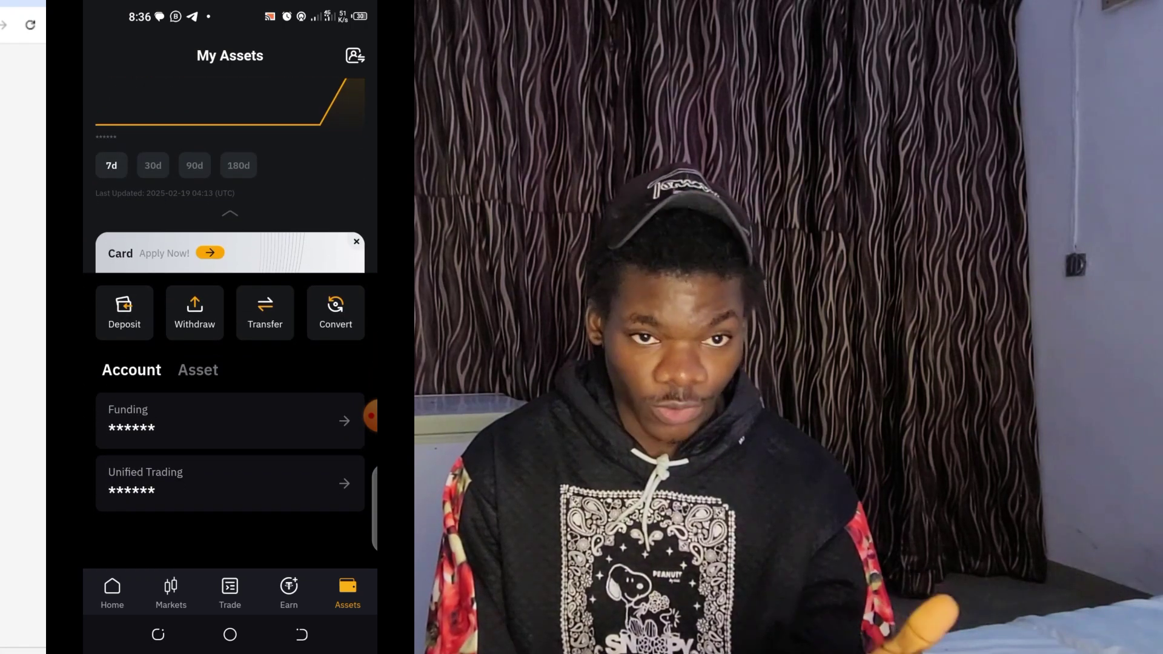
scroll(230, 363, down, 1)
scroll(230, 363, up, 2)
scroll(231, 364, up, 3)
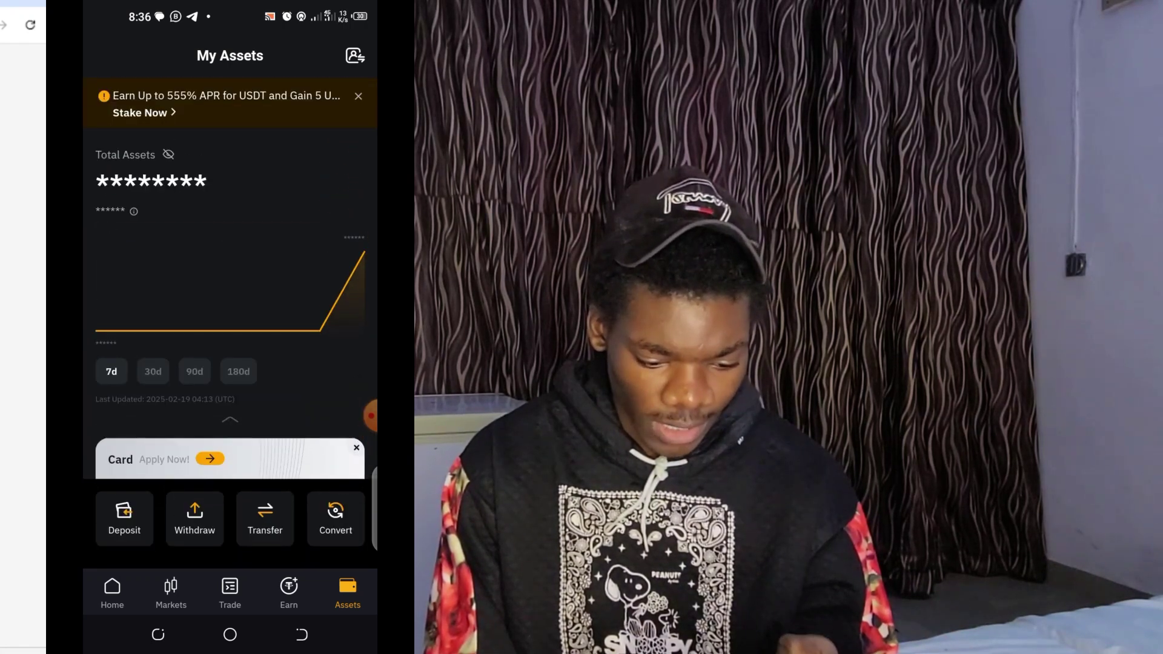
scroll(230, 363, down, 5)
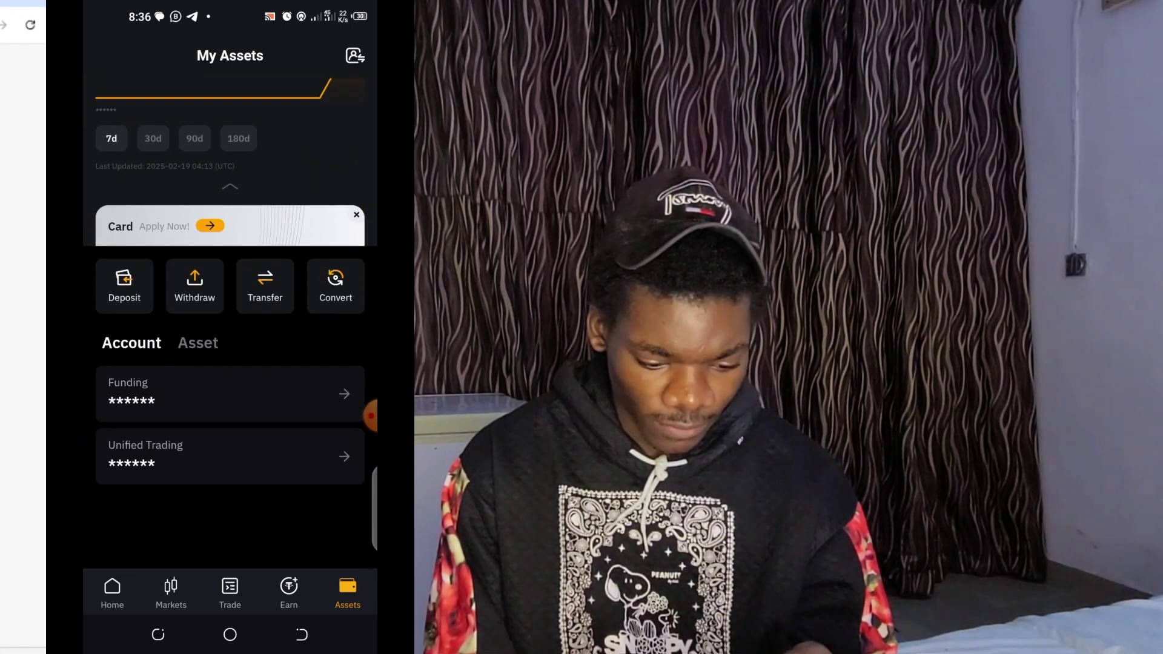
scroll(230, 363, down, 1)
scroll(230, 363, up, 3)
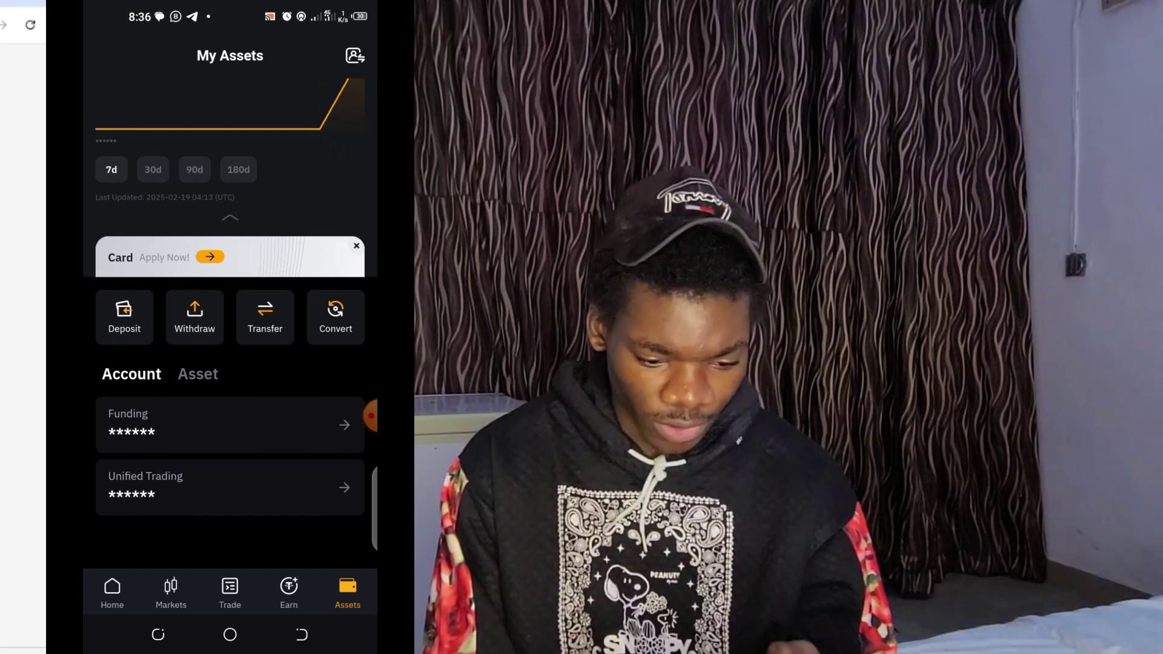
scroll(230, 363, down, 2)
scroll(230, 303, down, 5)
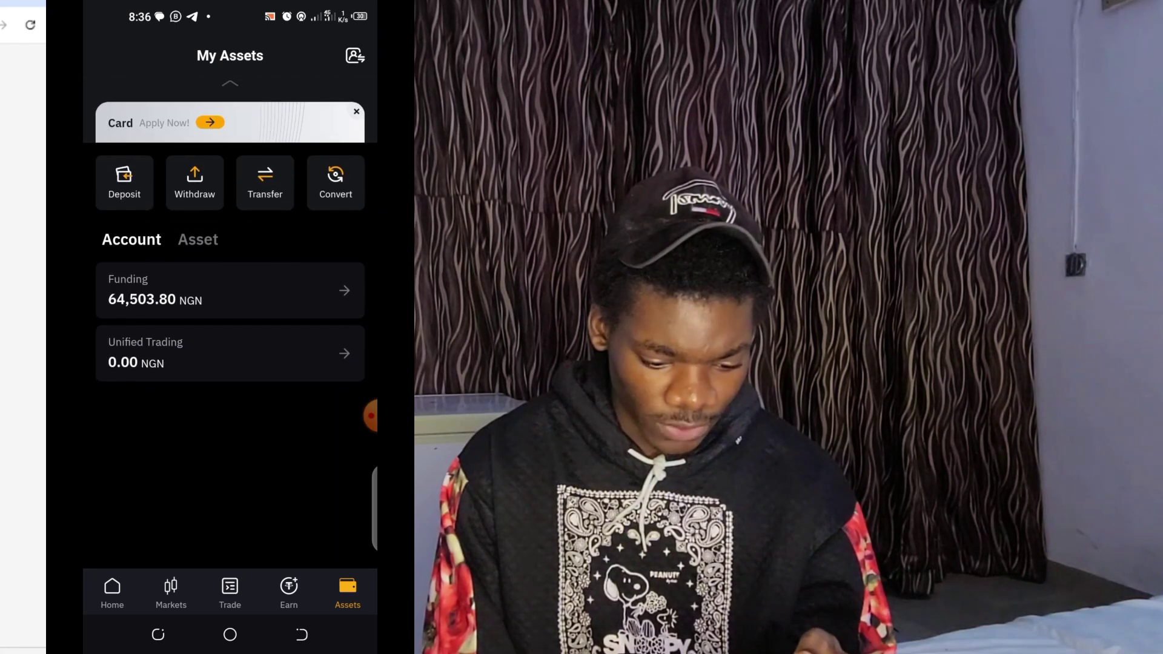
scroll(230, 363, up, 1)
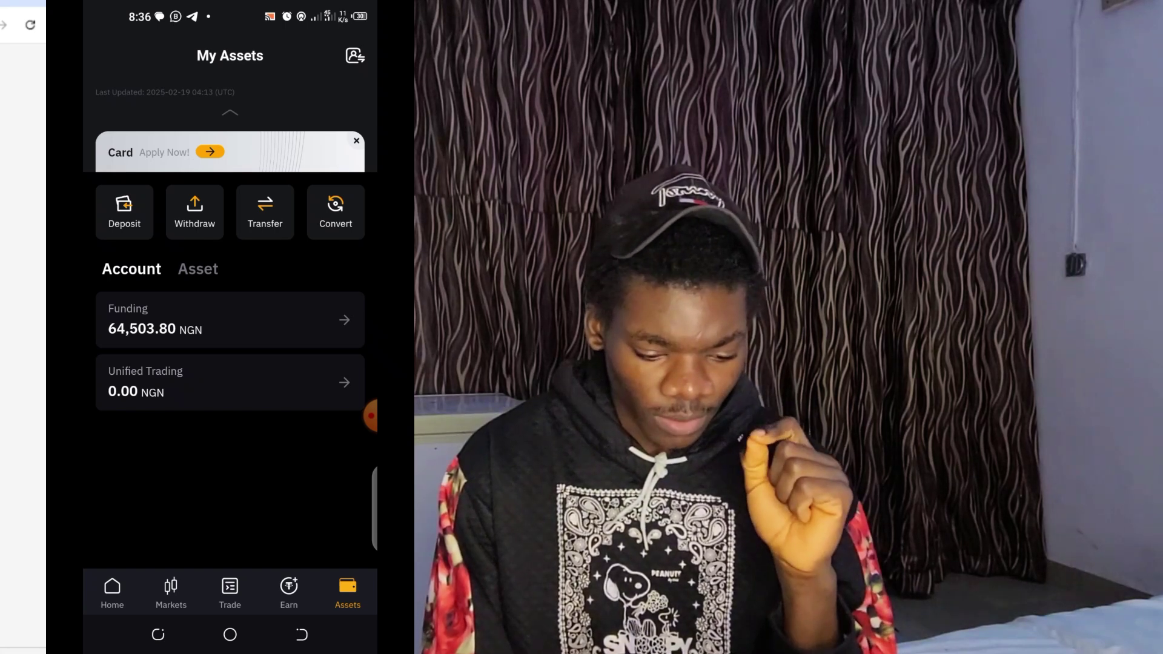
scroll(230, 363, up, 1)
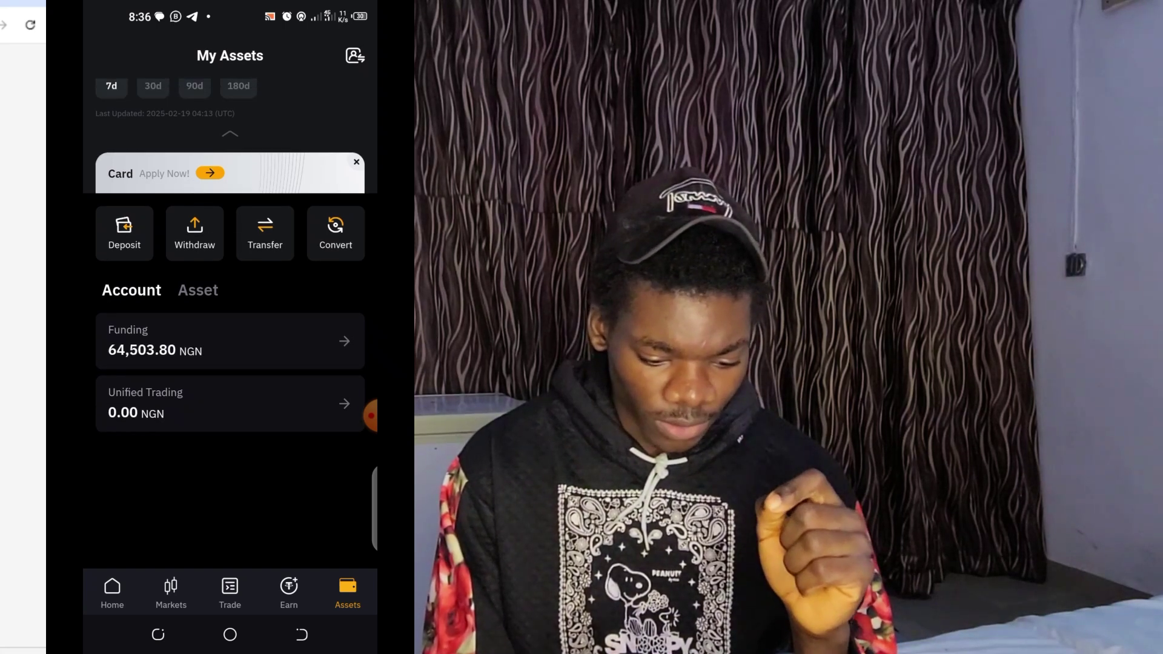
click(230, 341)
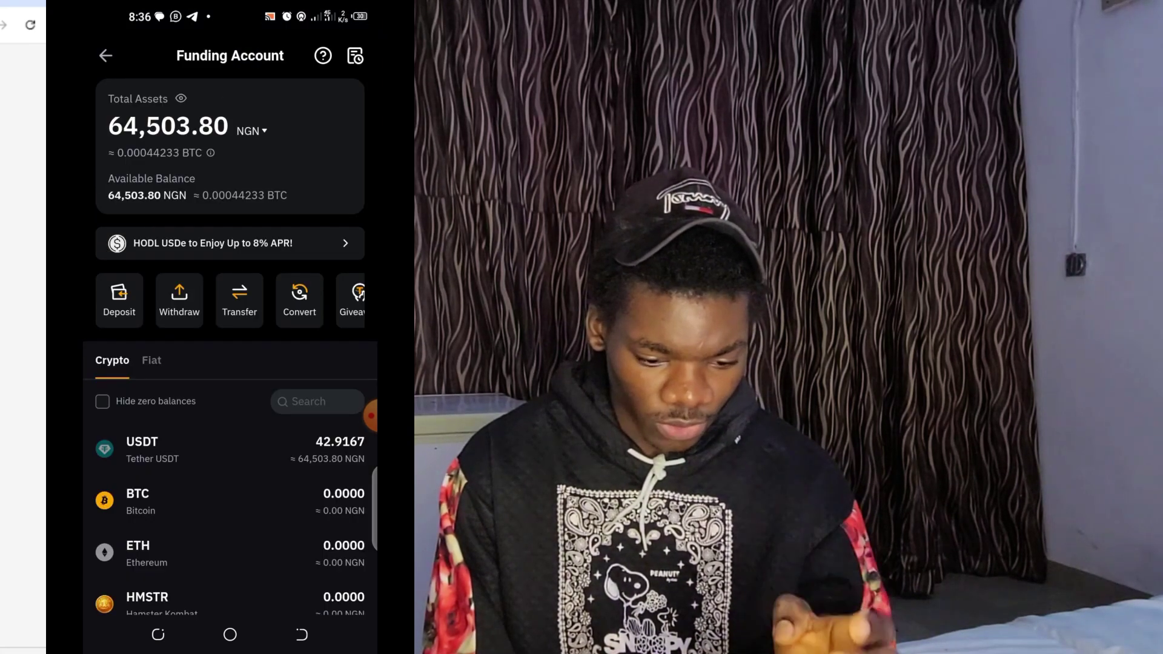